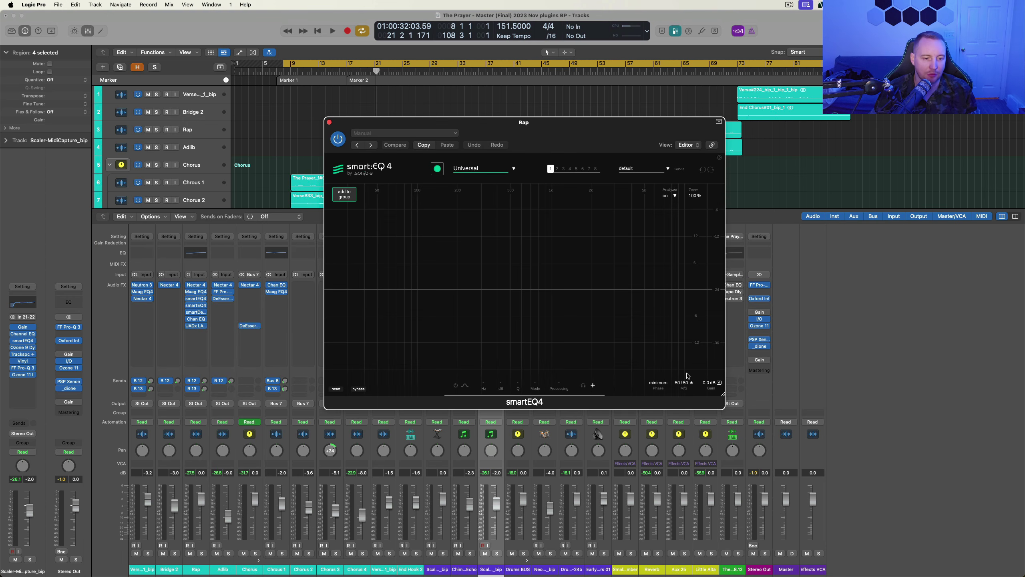
Step: Enlarge and reposition the Rap track's smart:EQ 4 window and choose the Vocals High profile
left_click_drag(722, 393, 950, 513)
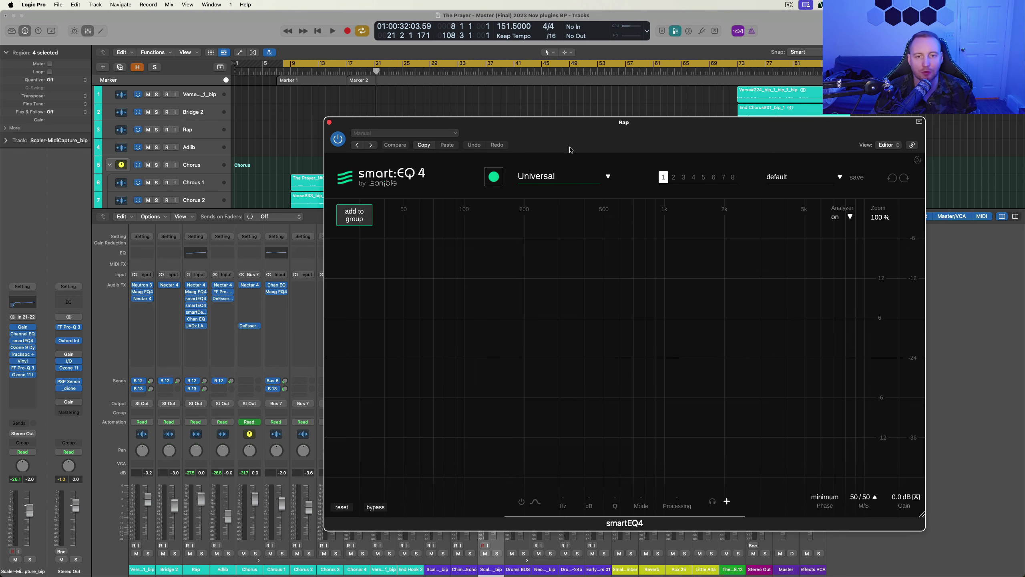
left_click_drag(570, 150, 467, 91)
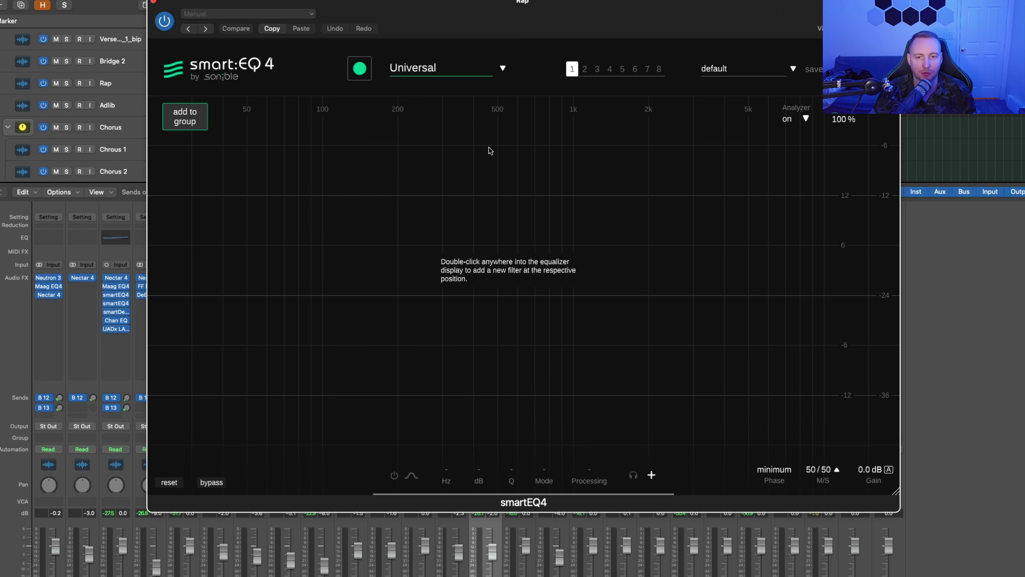
left_click(446, 72)
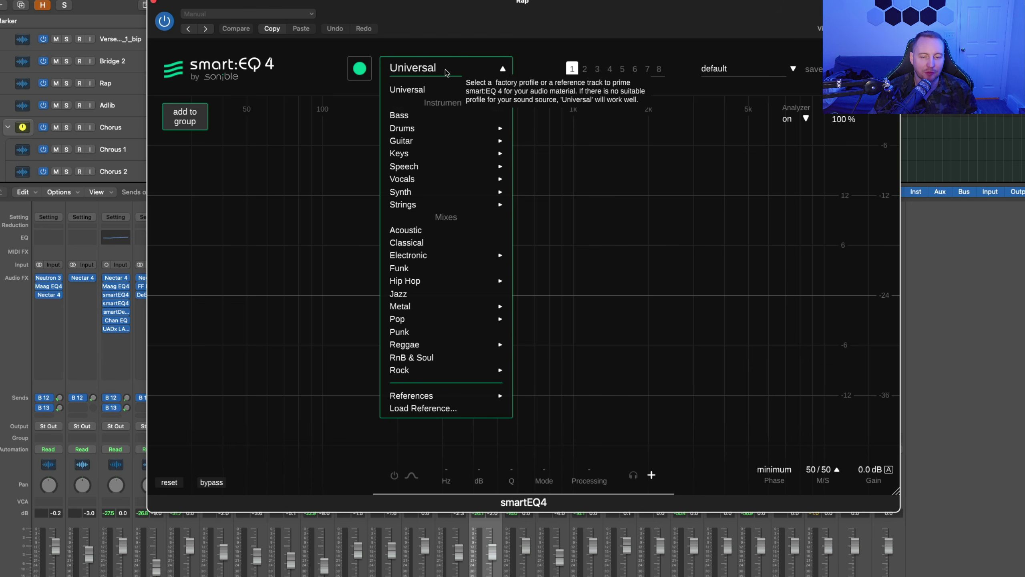
mouse_move(435, 179)
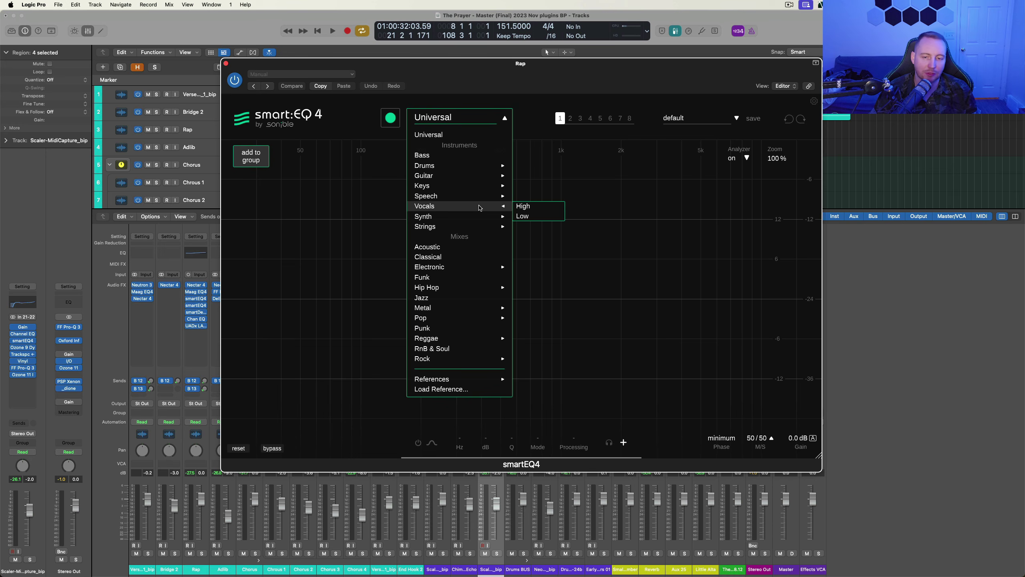
left_click(530, 210)
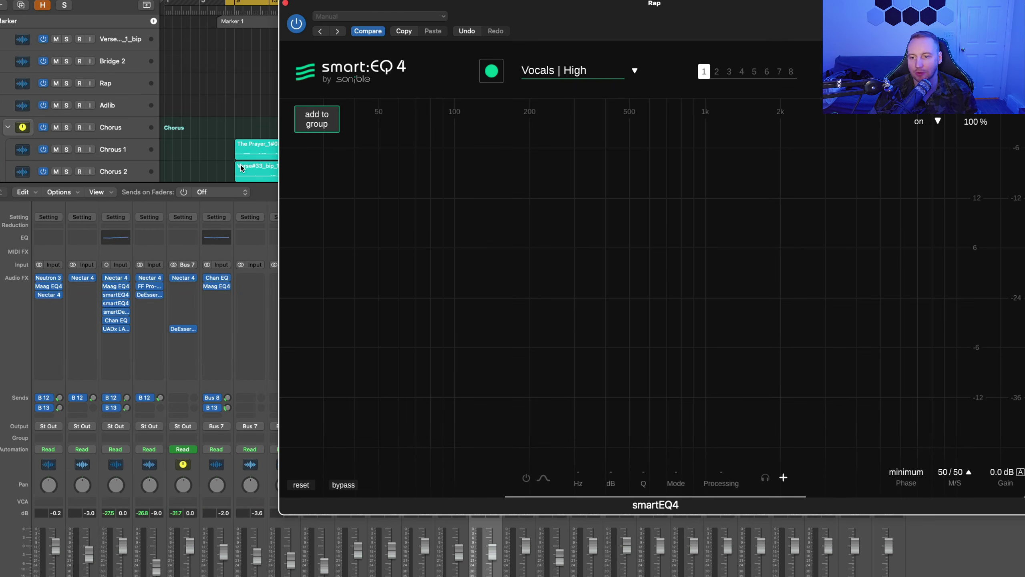
Step: Solo the Rap track and play it back while smart:EQ 4 learns a smart filter for the vocal
key("s")
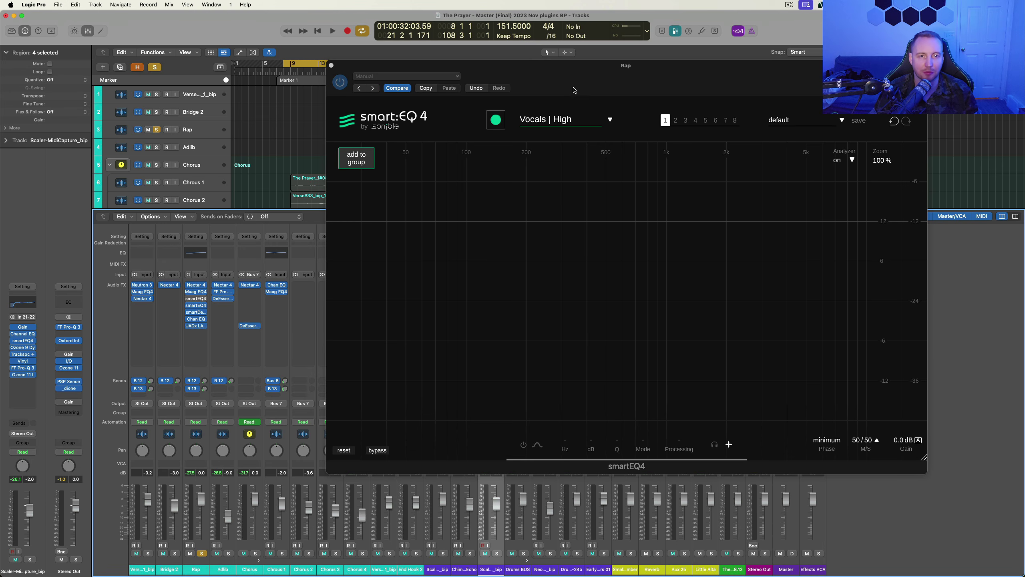
left_click_drag(584, 77, 552, 78)
key("space")
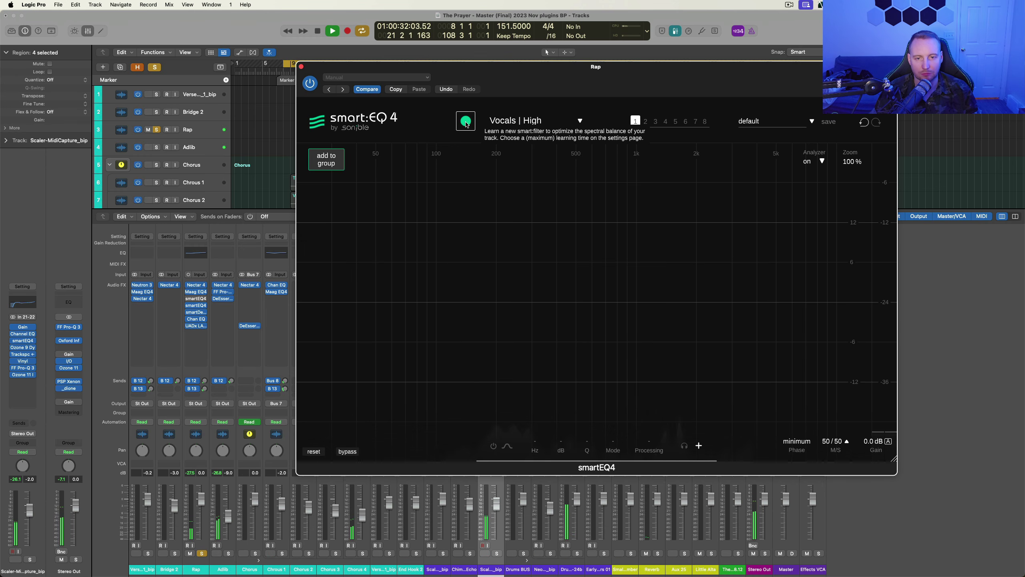
left_click(467, 122)
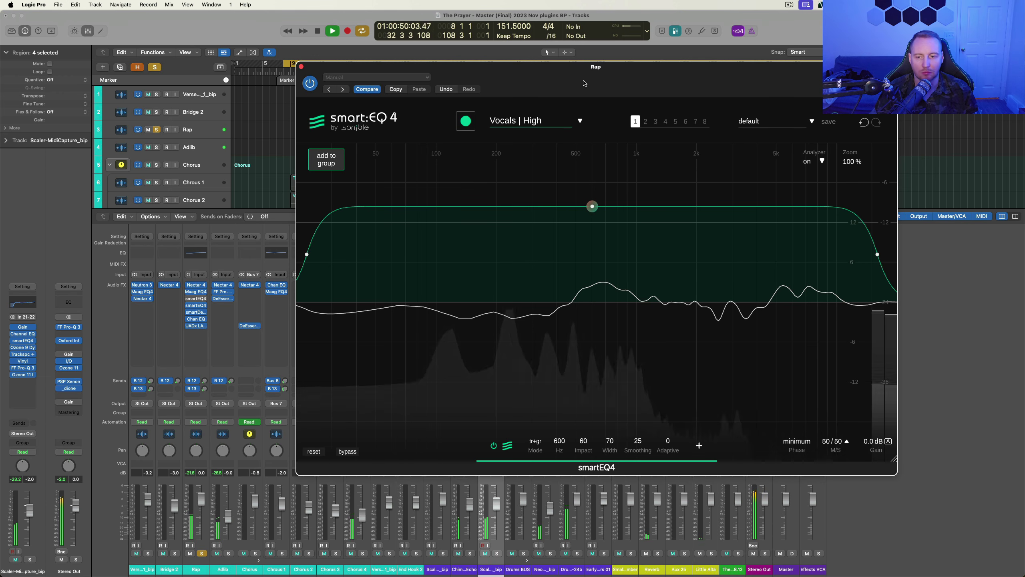
key("space")
left_click_drag(597, 83, 529, 78)
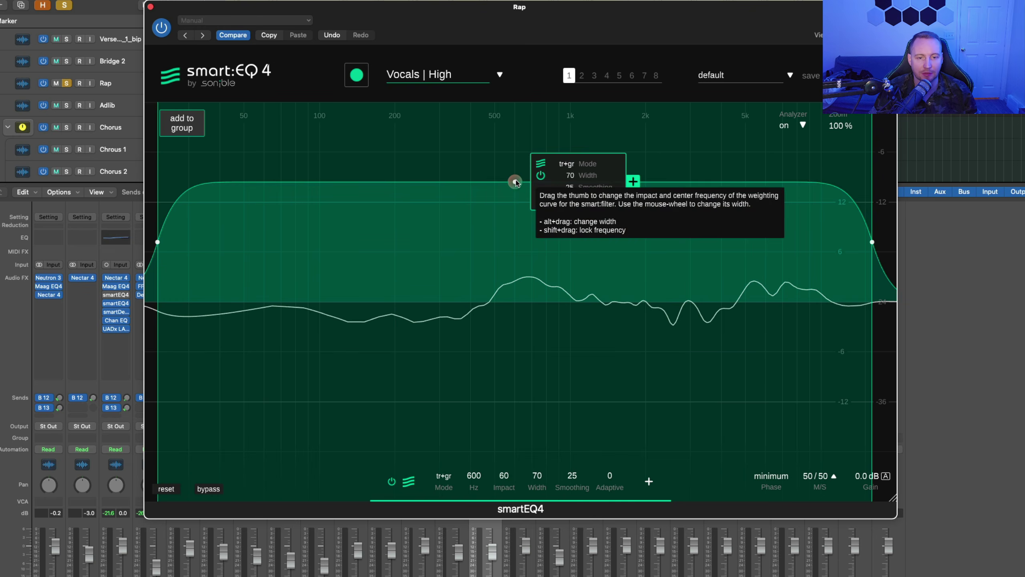
Step: Lower the smart filter's impact to about 50 and set its smoothing to 40 while auditioning the vocal
left_click_drag(516, 183, 515, 201)
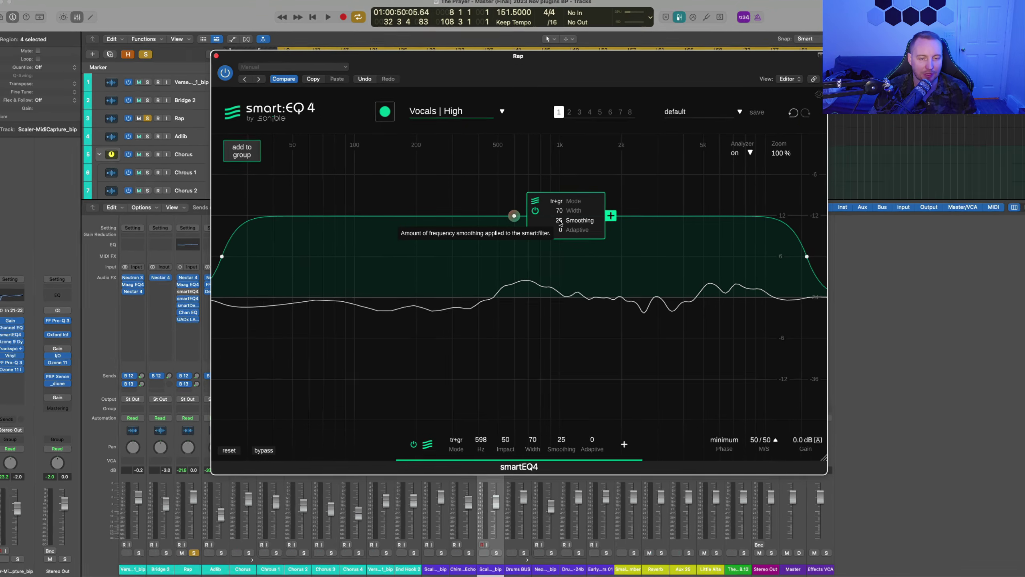
key("space")
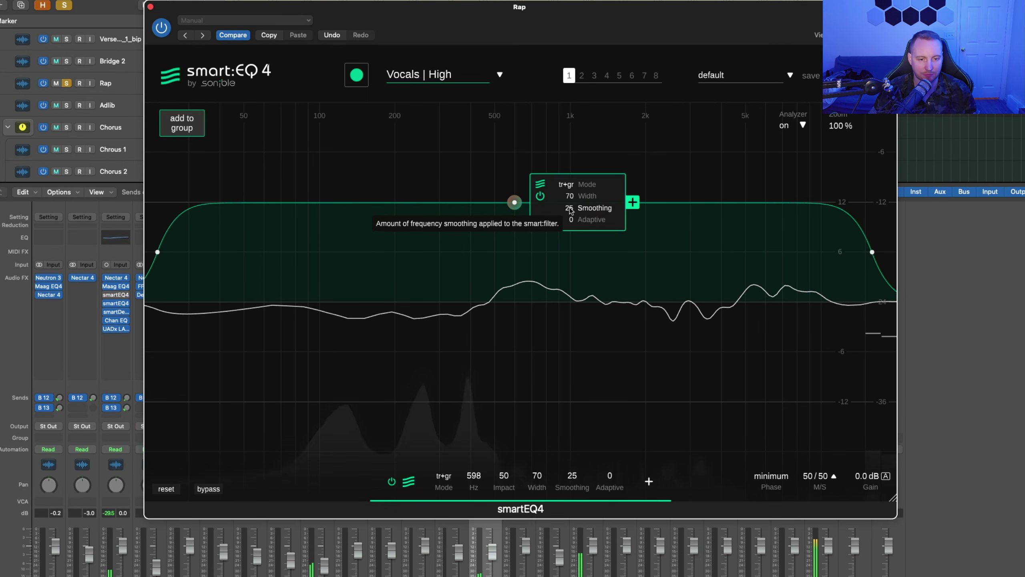
mouse_move(570, 210)
left_mouse_down()
mouse_move(568, 105)
mouse_move(564, 192)
left_mouse_up()
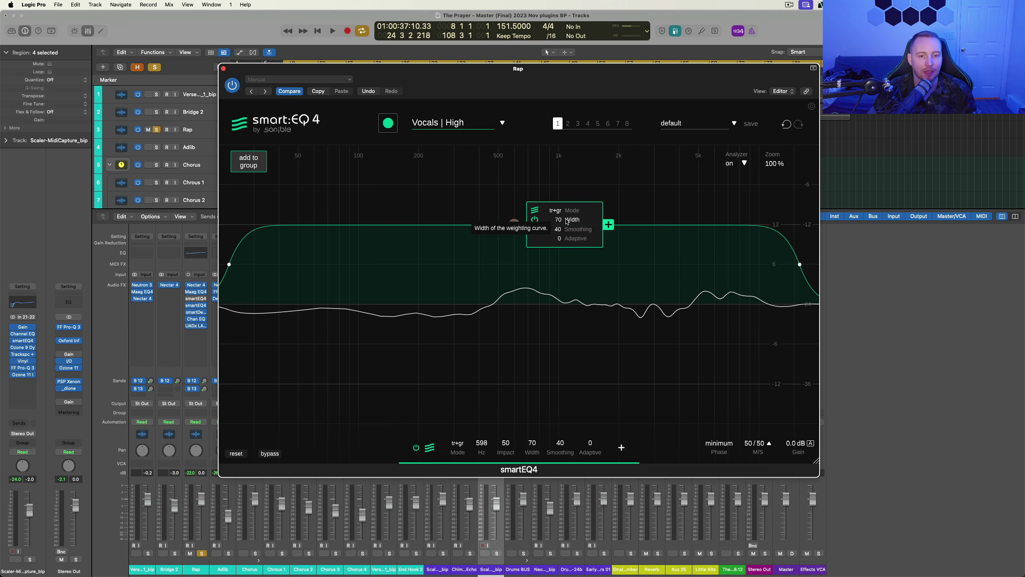
Step: Try narrowing the smart filter's weighting curve to a width of 35 and centring it at about 1.8 kHz
left_click_drag(560, 218, 553, 259)
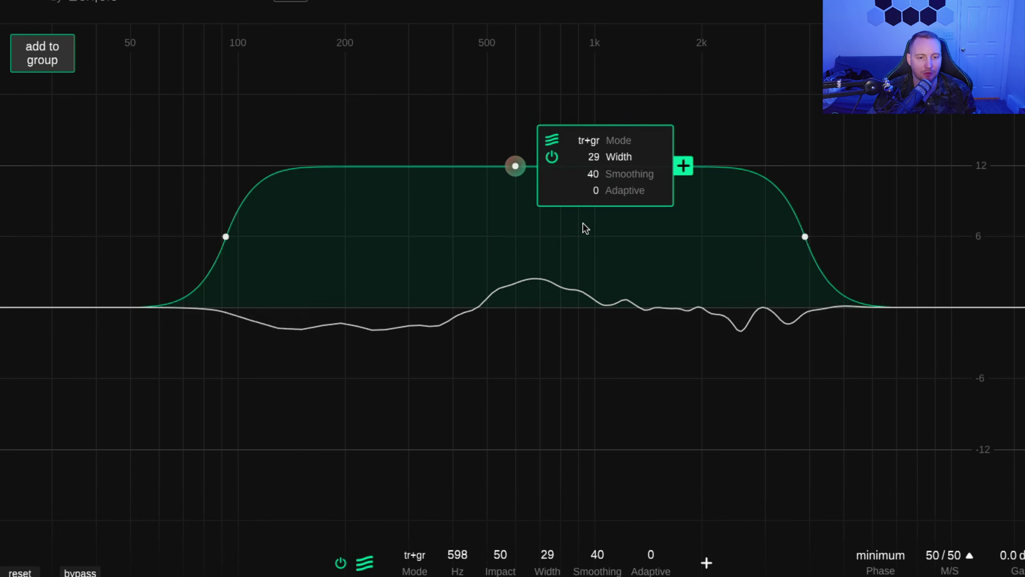
left_click_drag(585, 229, 575, 184)
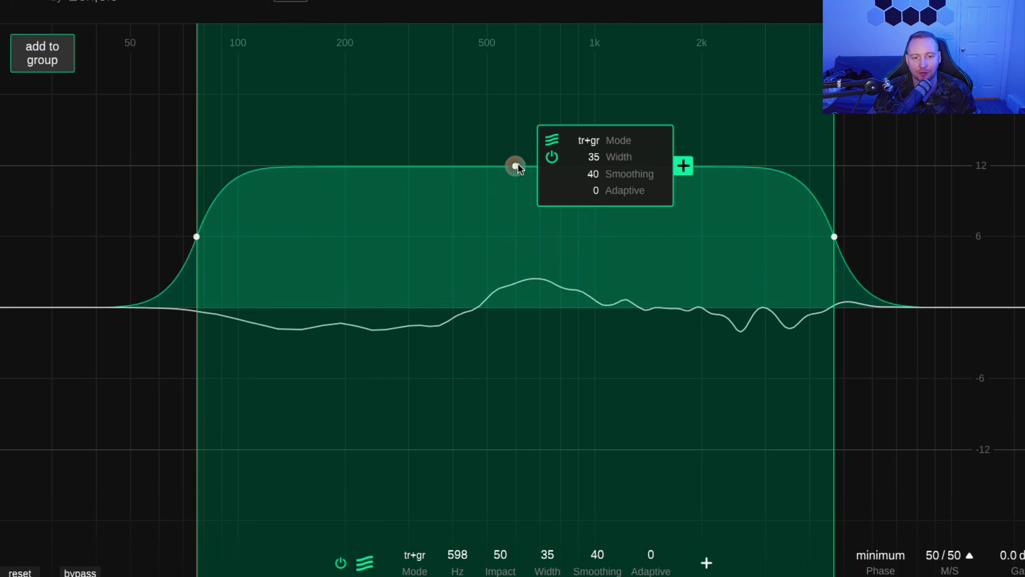
left_click_drag(518, 165, 684, 167)
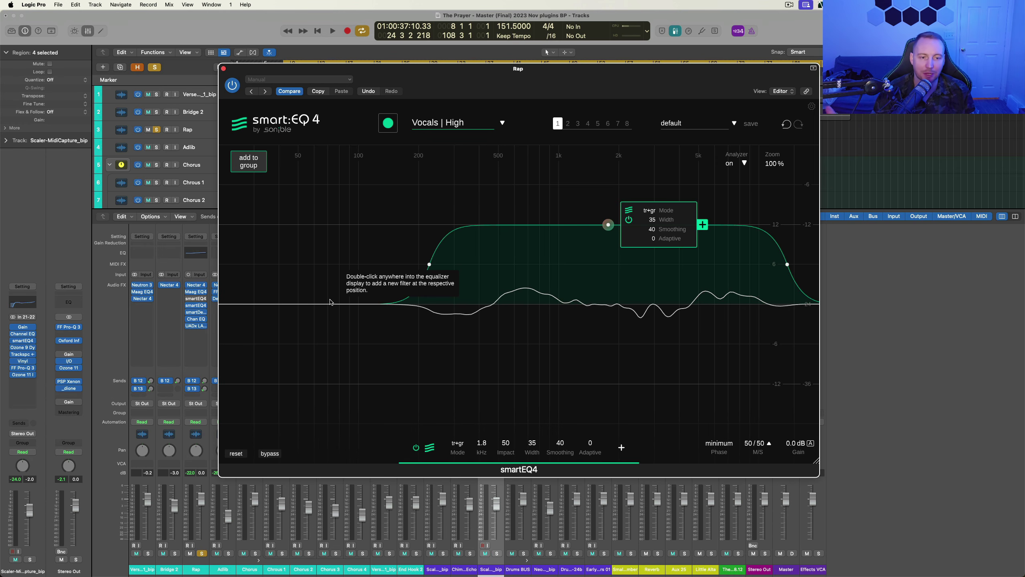
Step: Widen the weighting curve to 75, centre it at about 632 Hz, and set Adaptive to 77 during playback
left_click_drag(652, 220, 564, 195)
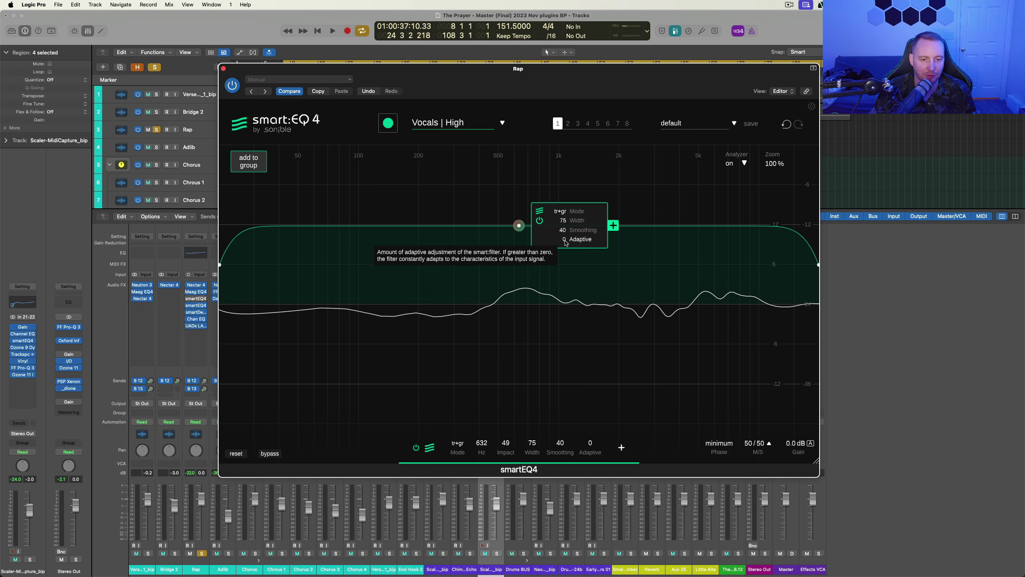
key("space")
left_click_drag(565, 243, 566, 176)
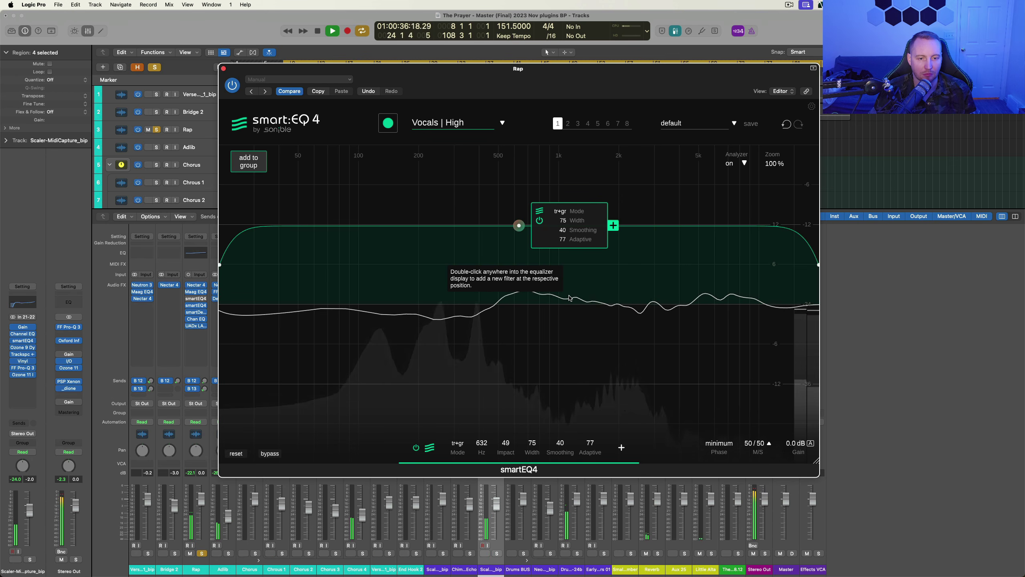
key("space")
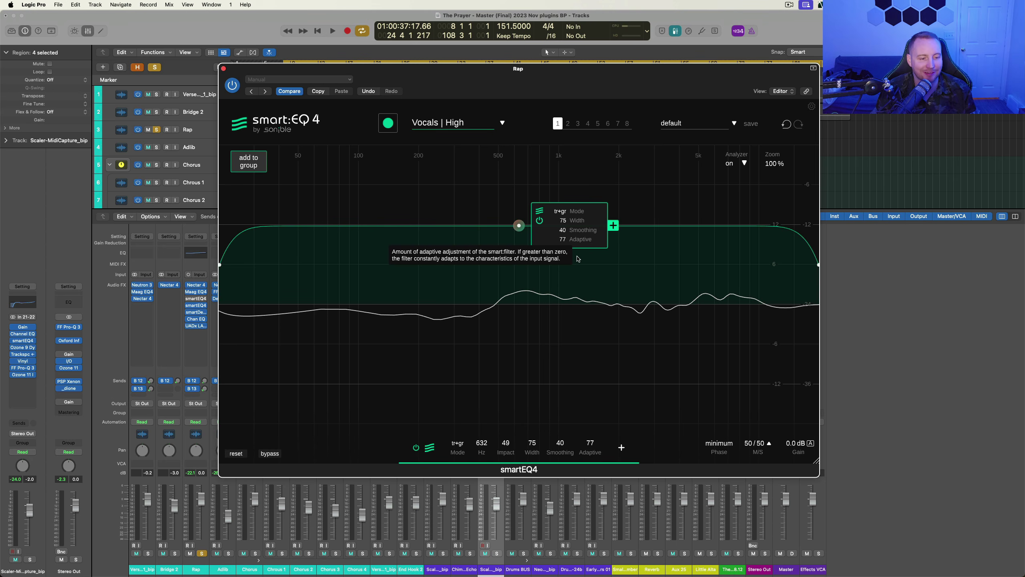
Step: Try the linear phase mode and return the equalizer to minimum phase
left_click(719, 448)
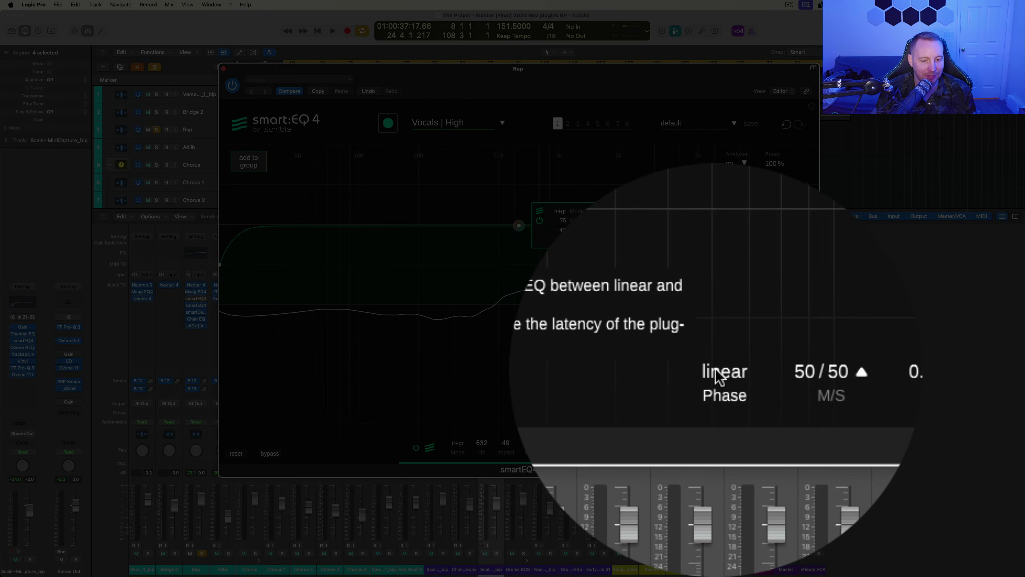
left_click(718, 448)
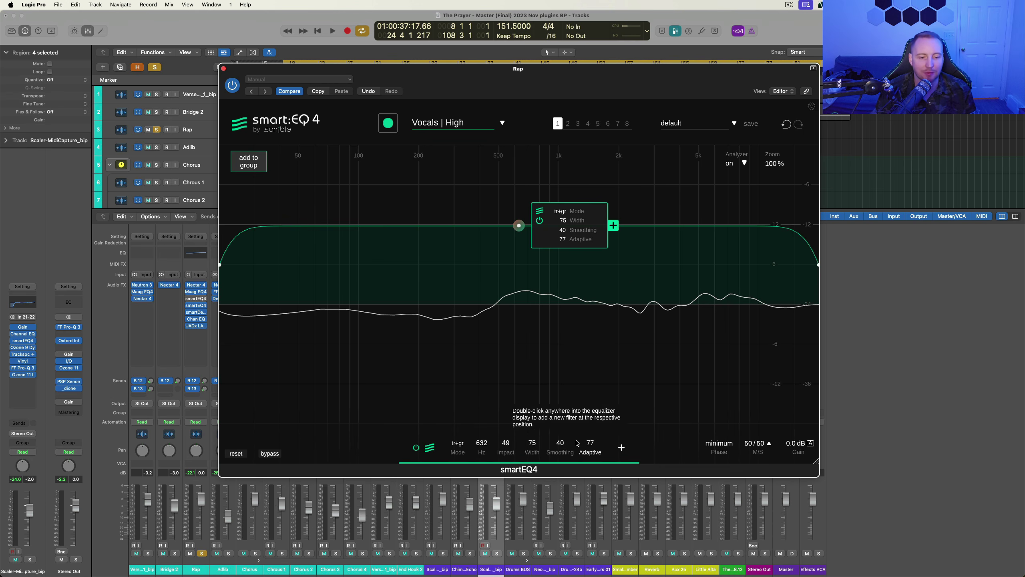
Step: Add a bell filter at about 8.2 kHz and −1.3 dB with dynamic processing enabled and a 3.3 dB range
double_click(742, 309)
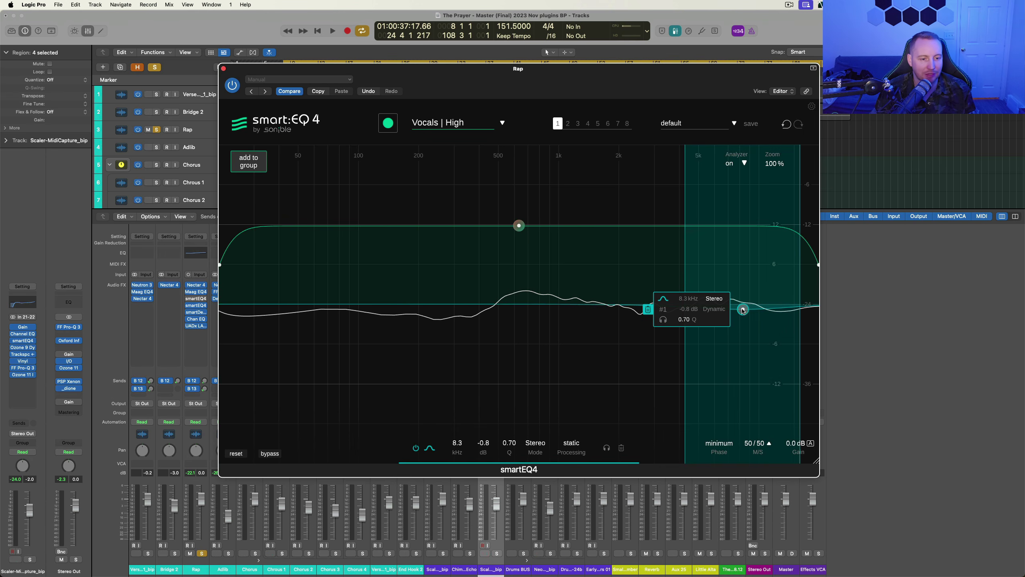
mouse_move(742, 309)
left_mouse_down()
mouse_move(740, 269)
mouse_move(741, 289)
left_mouse_up()
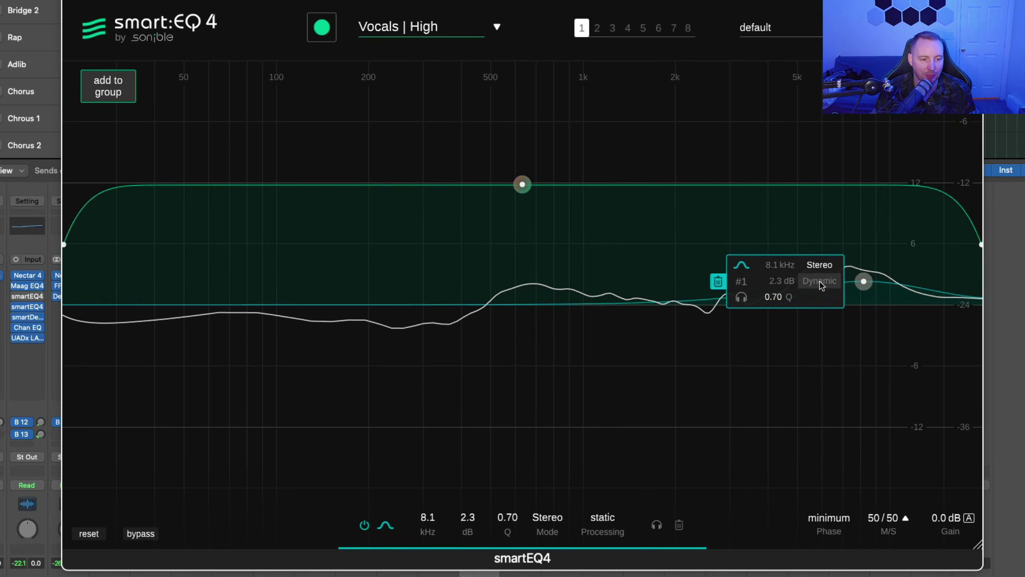
left_click(734, 283)
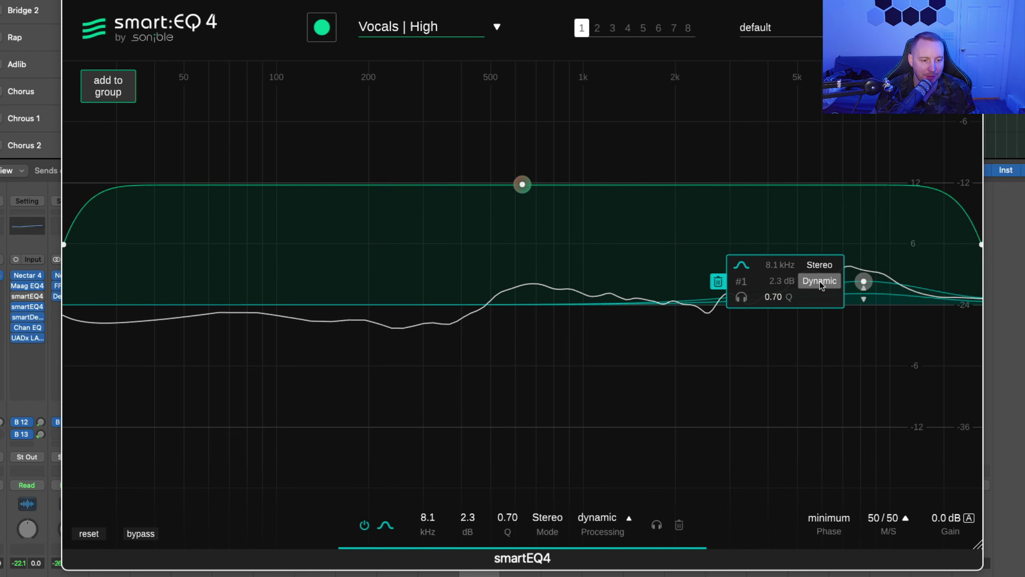
left_click_drag(864, 295, 863, 319)
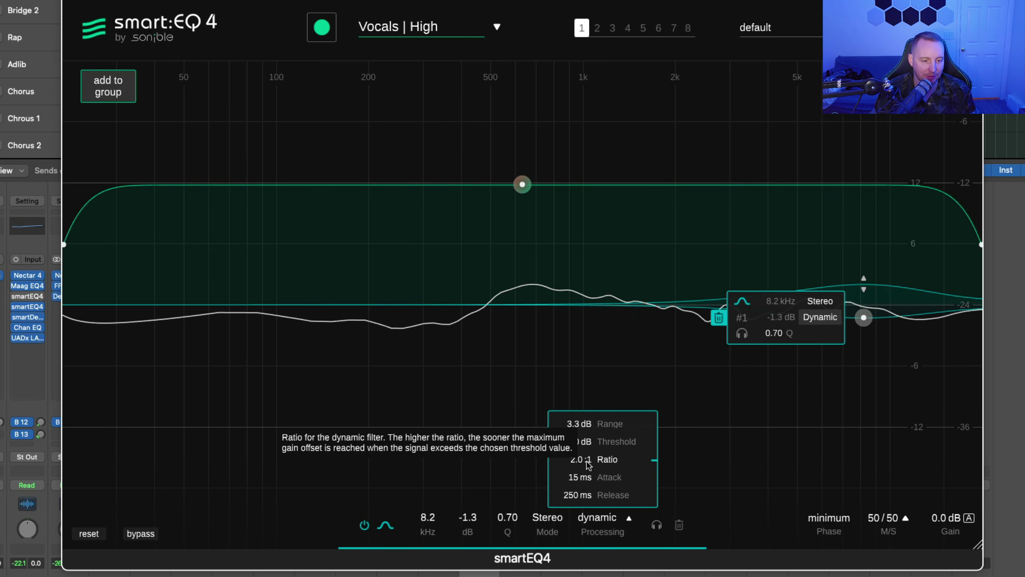
Step: Cycle the 8.2 kHz filter's processing mode through Mid and Side and back to Stereo
left_click(810, 303)
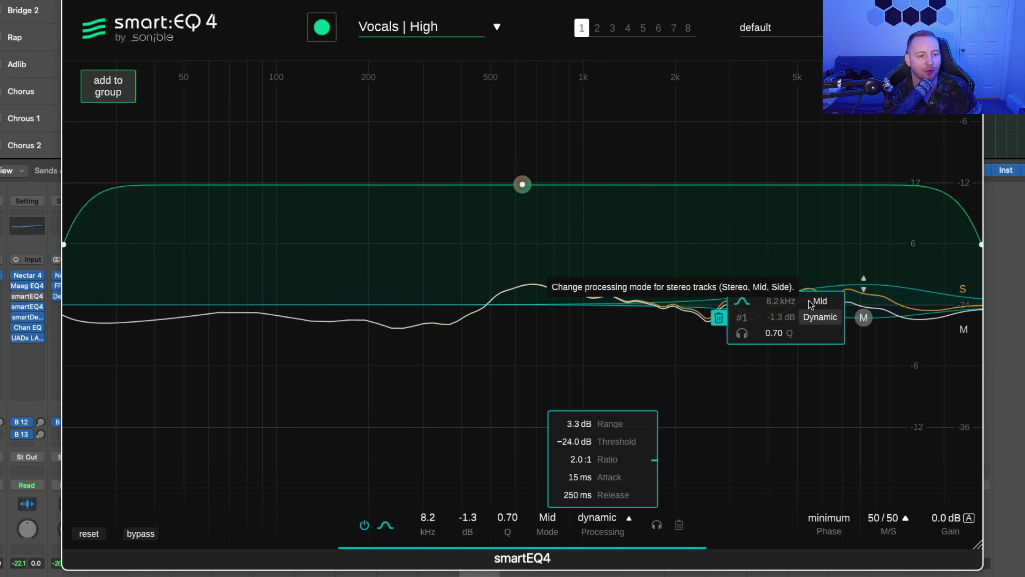
left_click(811, 303)
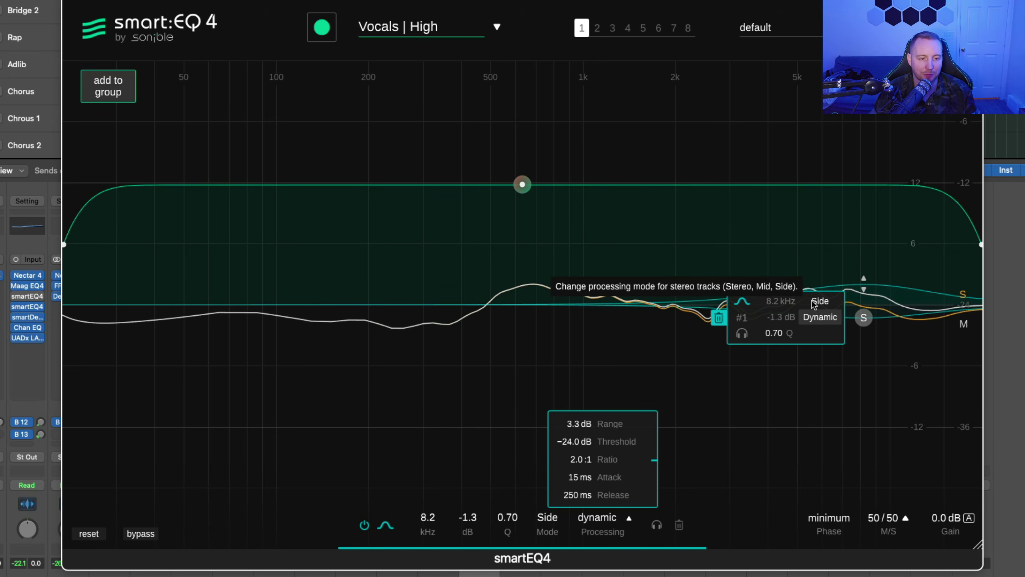
left_click(813, 304)
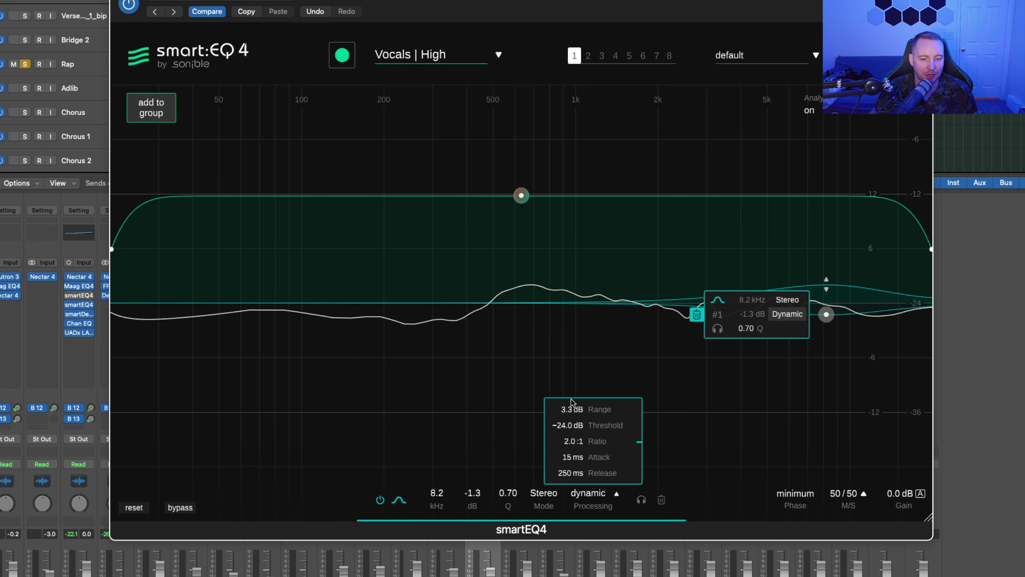
Step: Set the 8.2 kHz filter's dynamic range to 17.2 dB and its threshold to −66.4 dB during playback
left_click_drag(570, 409, 568, 347)
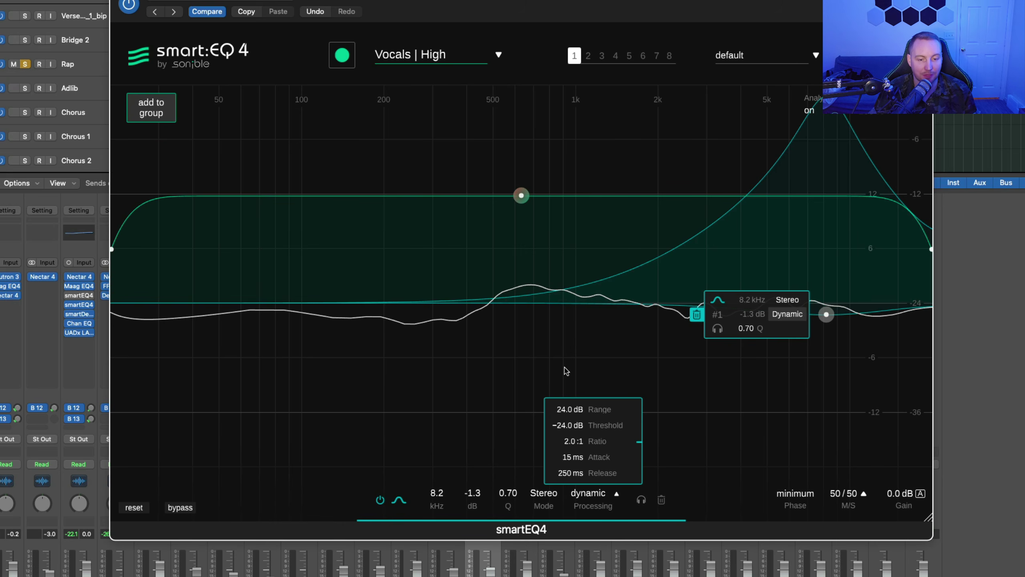
left_click_drag(567, 410, 561, 436)
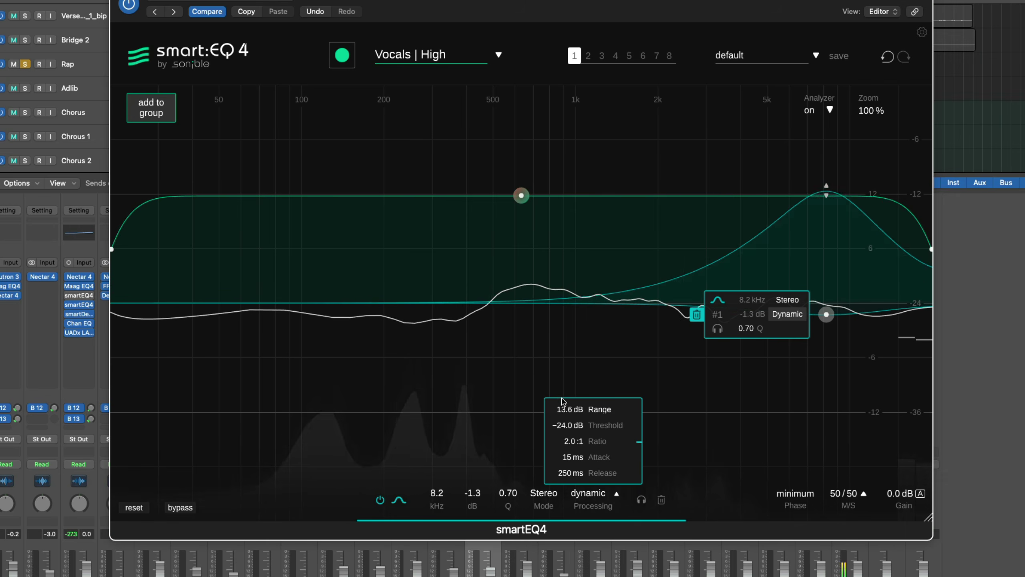
scroll(563, 412, "up", 5)
scroll(562, 424, "down", 2)
scroll(563, 424, "down", 10)
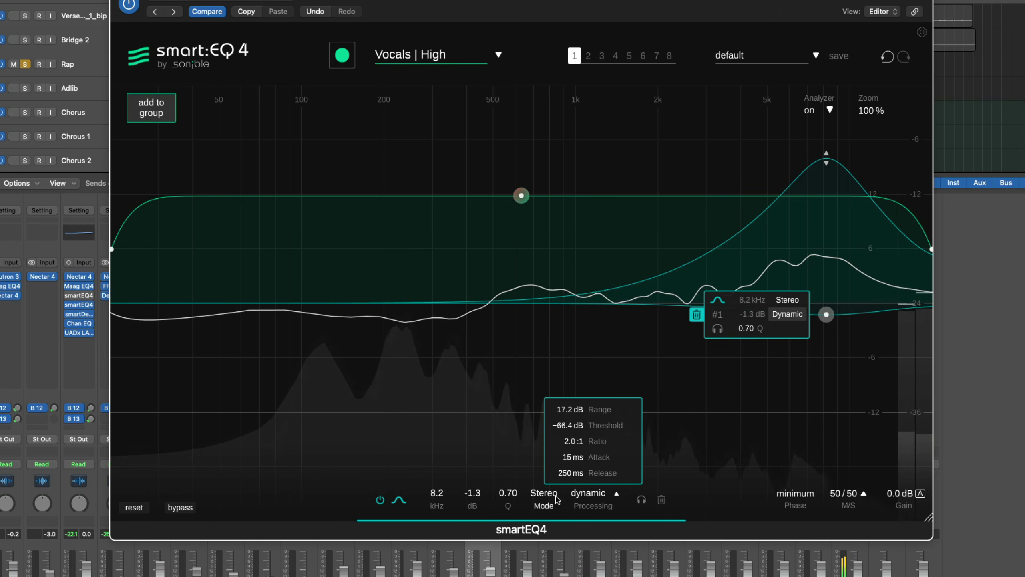
Step: Set the dynamic filter's attack to 0 ms and its release to about 39 ms
scroll(557, 424, "down", 1)
scroll(572, 455, "down", 3)
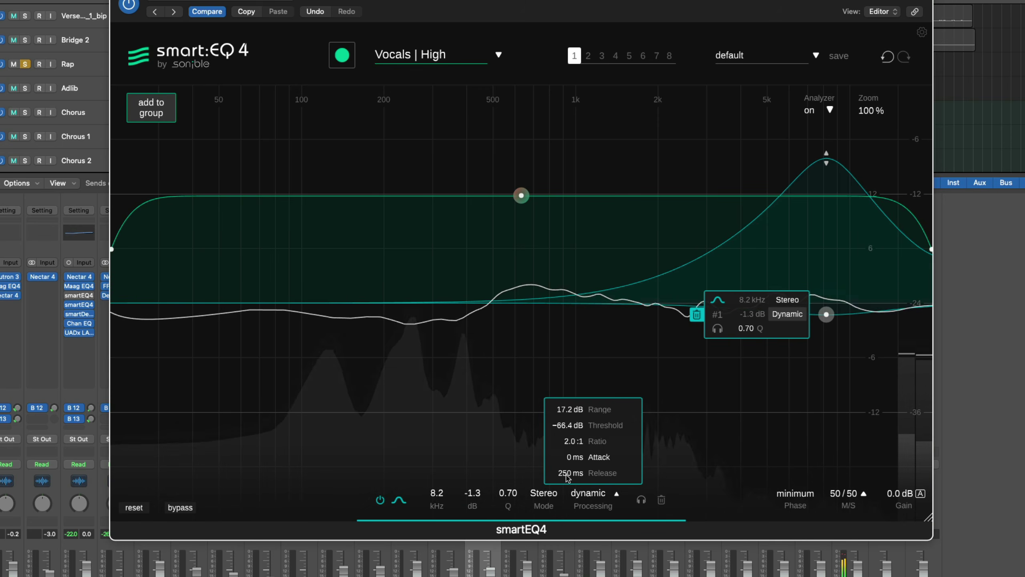
scroll(567, 474, "down", 5)
scroll(566, 482, "down", 5)
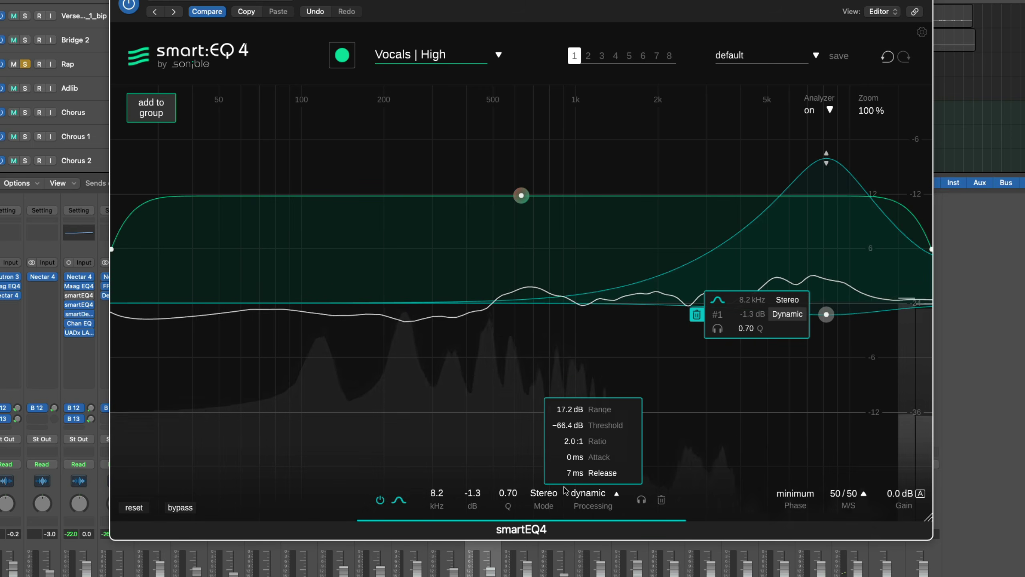
scroll(565, 482, "up", 3)
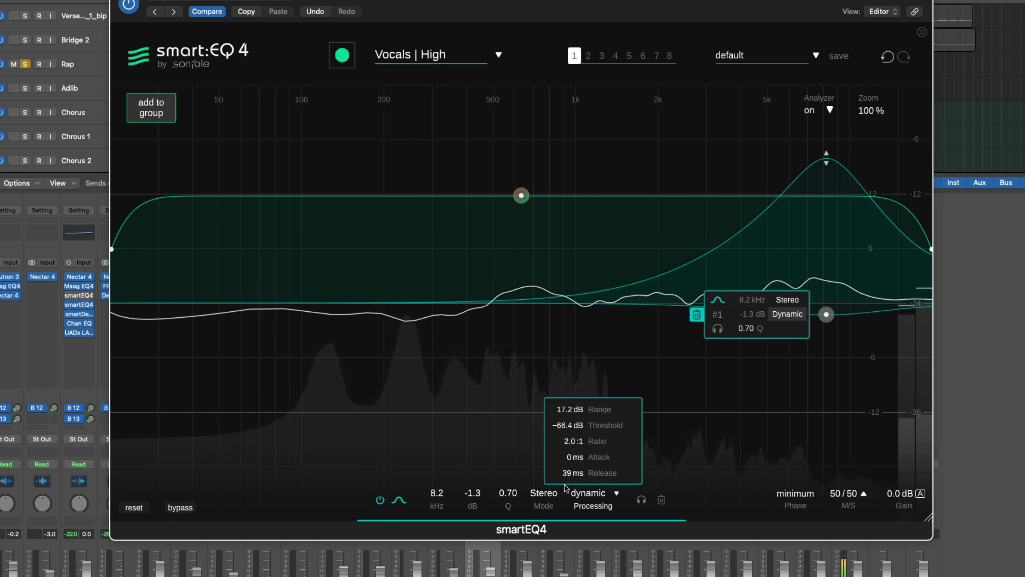
Step: Raise the 8.2 kHz filter's dynamic range to 24 dB and switch off its dynamic processing
scroll(571, 409, "up", 5)
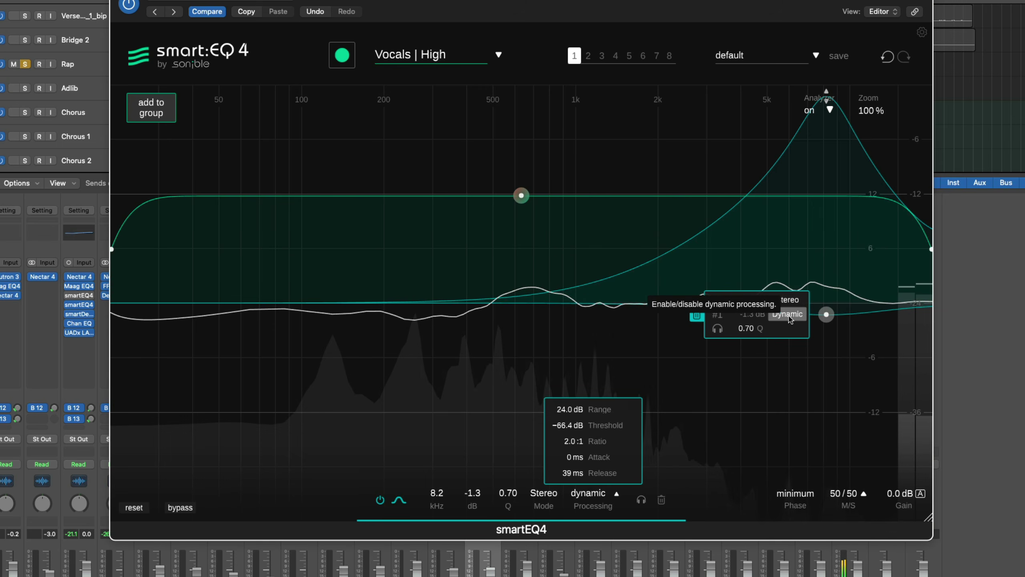
left_click(788, 314)
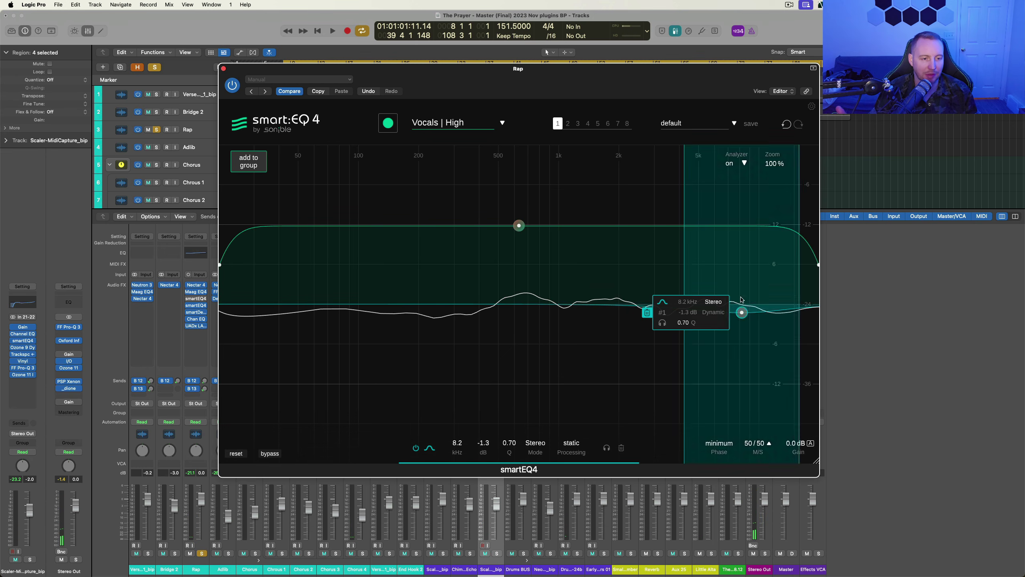
Step: Switch the 8.2 kHz filter back to dynamic processing and set its range to 17.2 dB
left_click(569, 443)
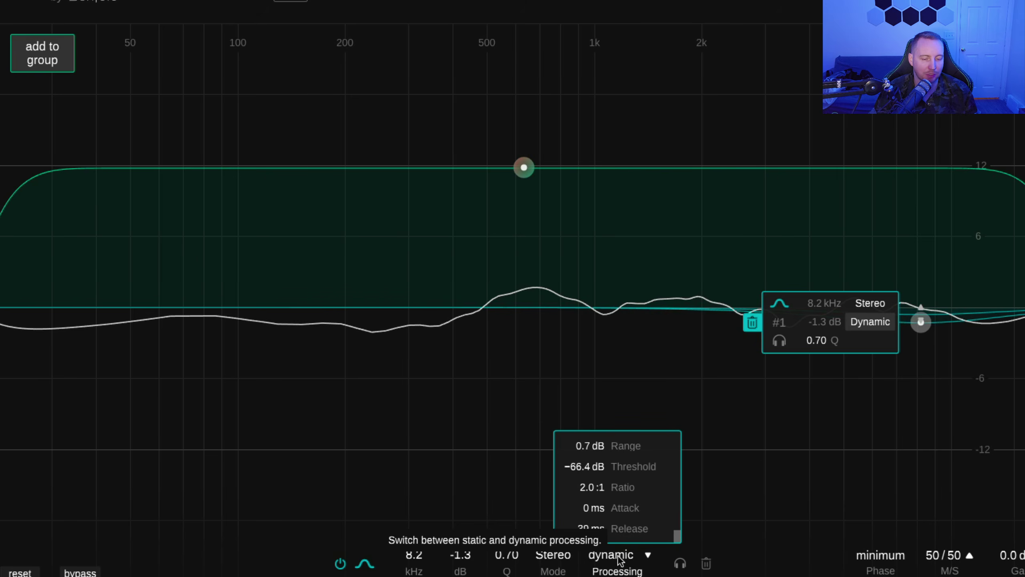
left_click_drag(581, 449, 580, 383)
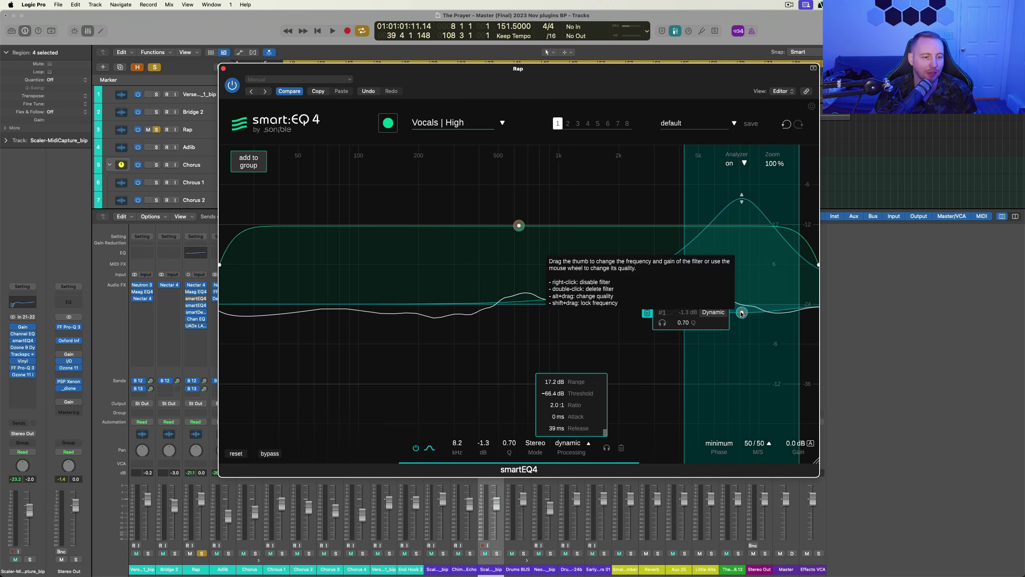
Step: Move the dynamic filter to 44 Hz at −6.0 dB with a smaller dynamic range, and enable automatic output gain
left_click_drag(741, 312, 288, 344)
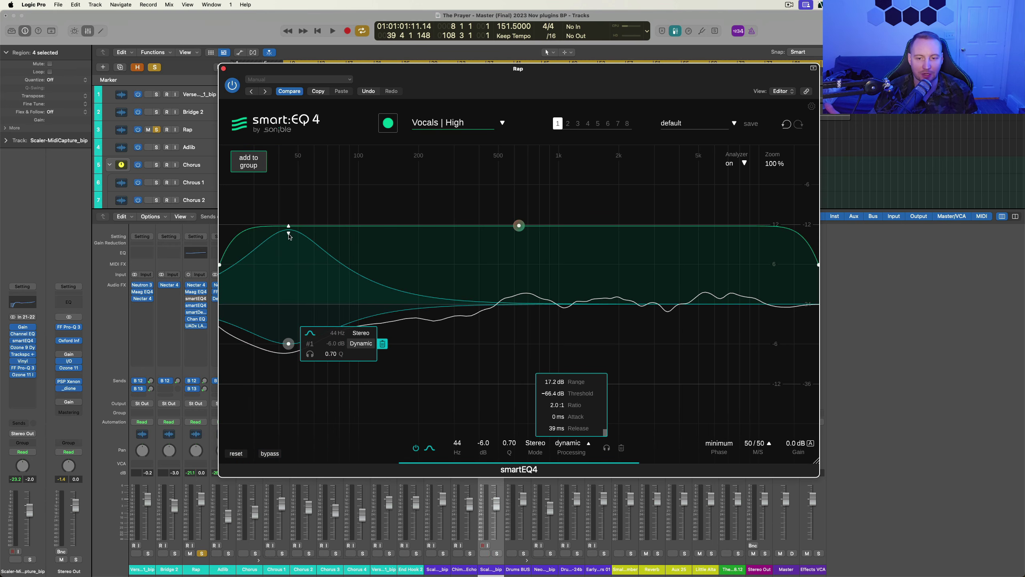
left_click_drag(289, 233, 291, 299)
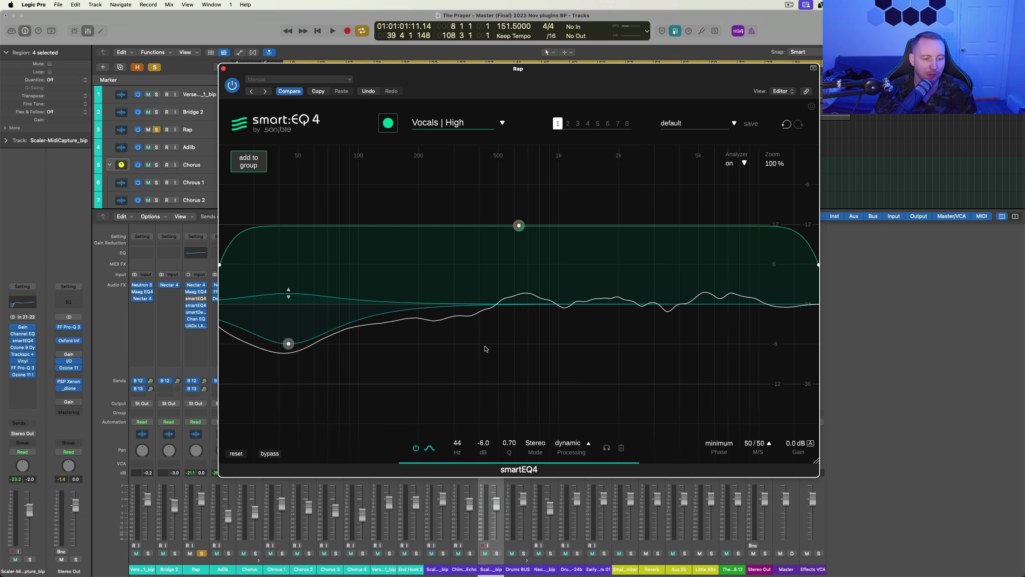
left_click(811, 443)
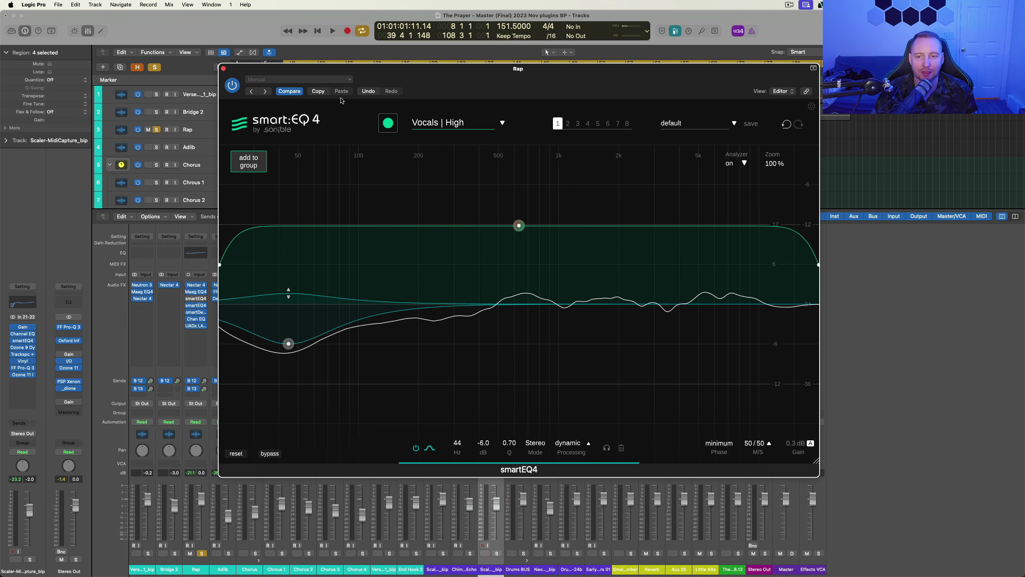
Step: Remove the second smartEQ4 from the Rap channel's inserts and open the remaining smartEQ4 instance
left_click(223, 68)
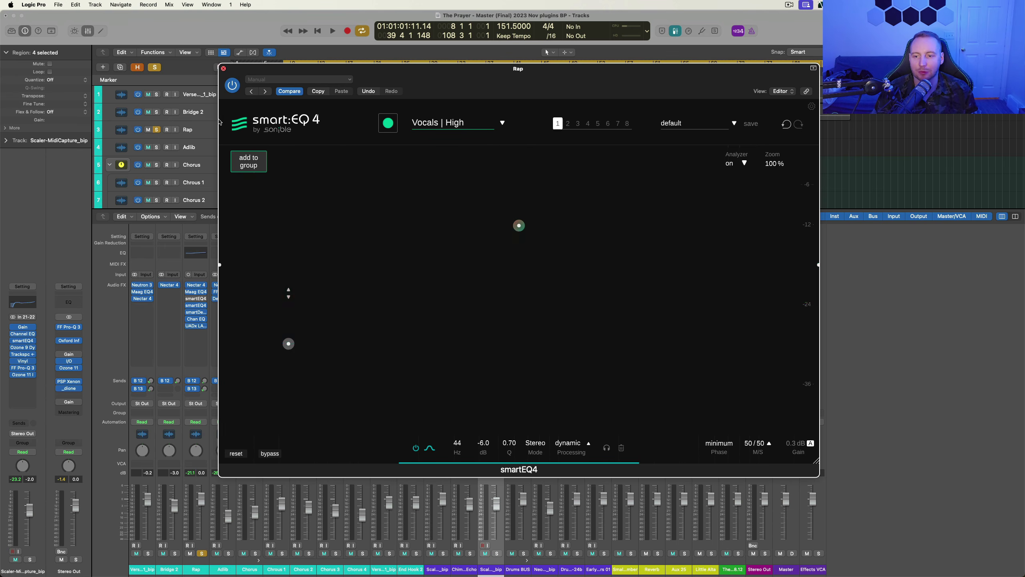
left_click(206, 308)
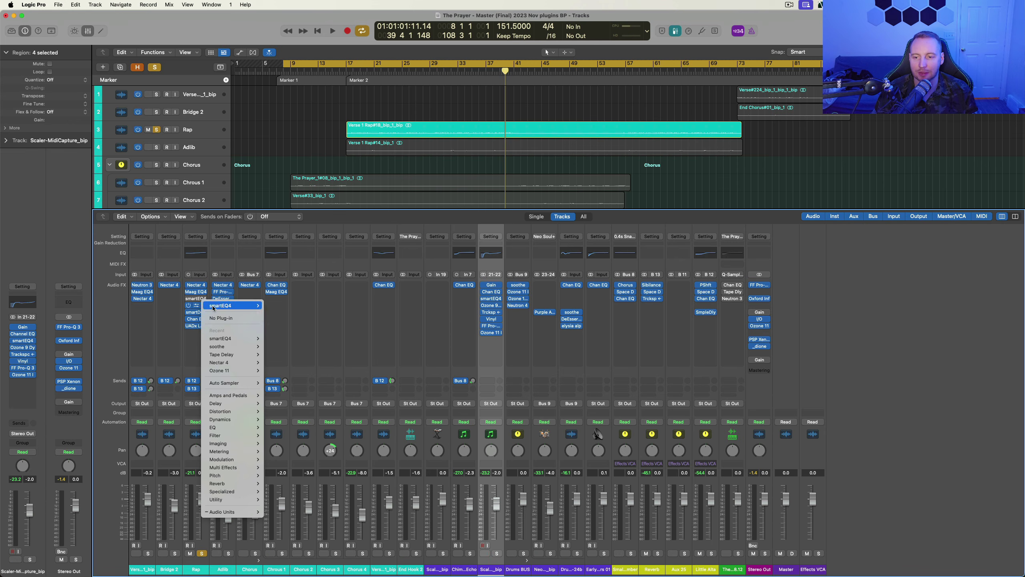
left_click(197, 300)
left_click_drag(198, 301, 191, 300)
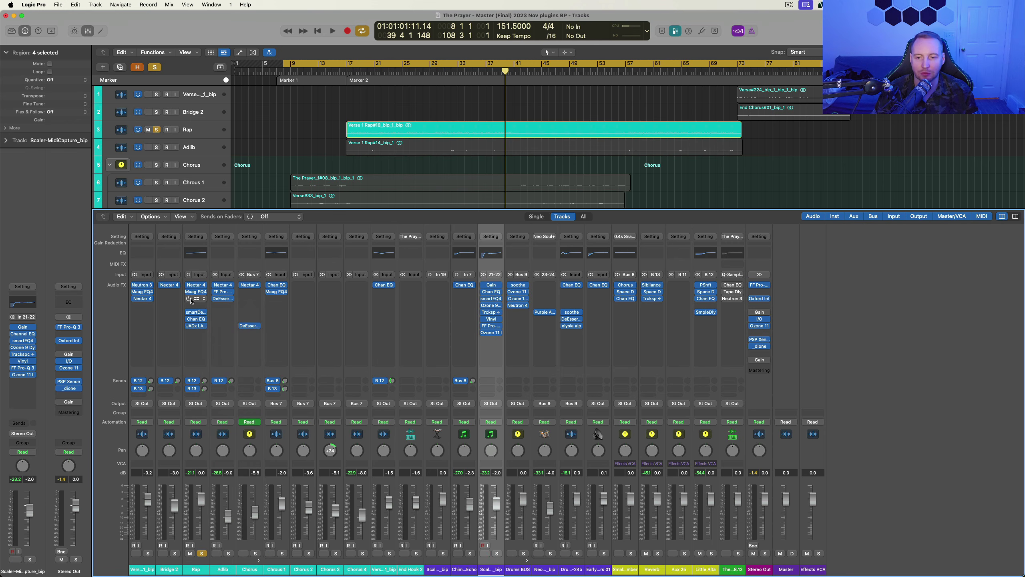
left_click(196, 299)
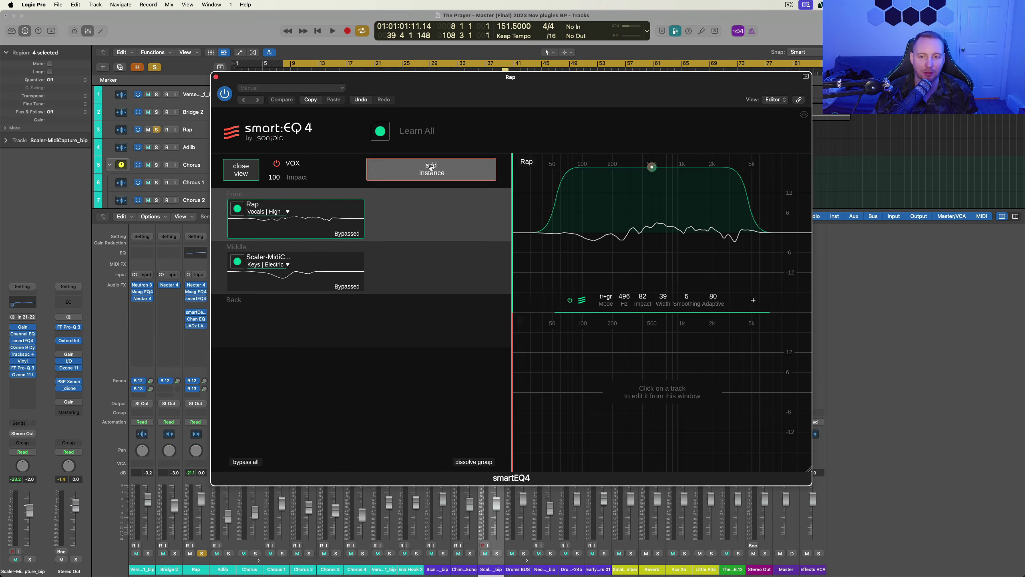
Step: Reposition the plug-in window and take all instances of the VOX group out of bypass during playback
left_click_drag(530, 82, 546, 92)
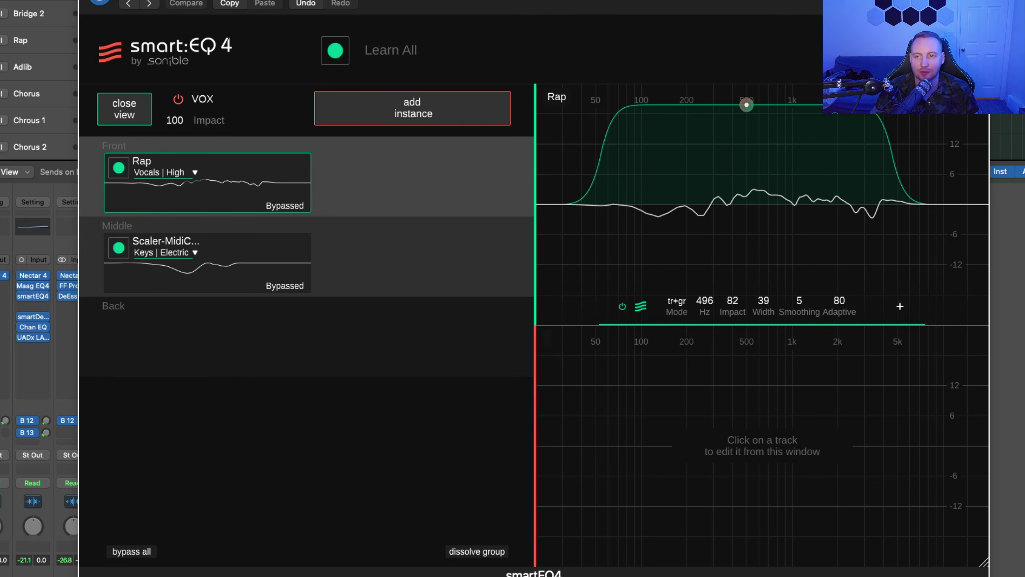
left_click_drag(534, 50, 605, 51)
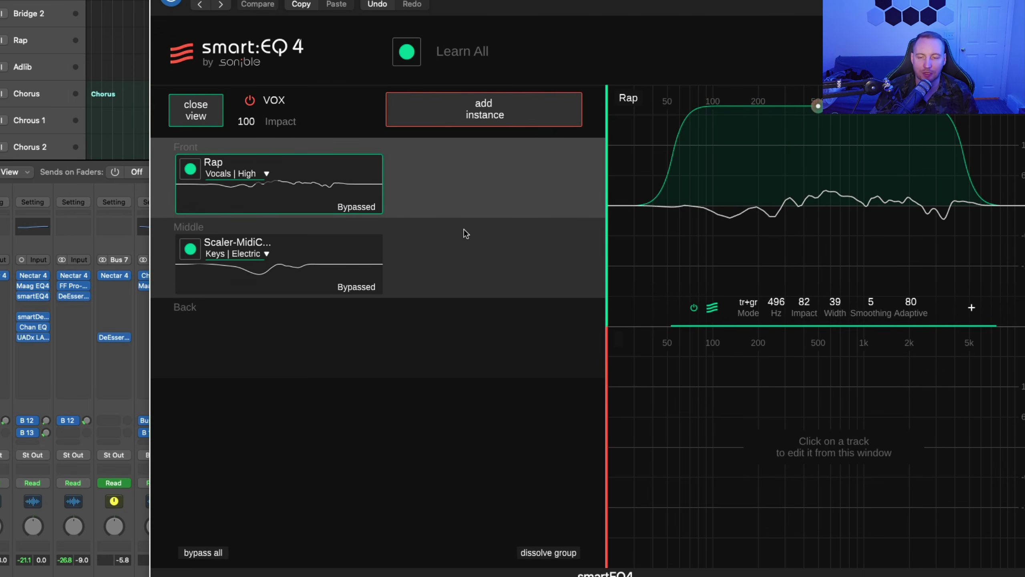
mouse_move(465, 231)
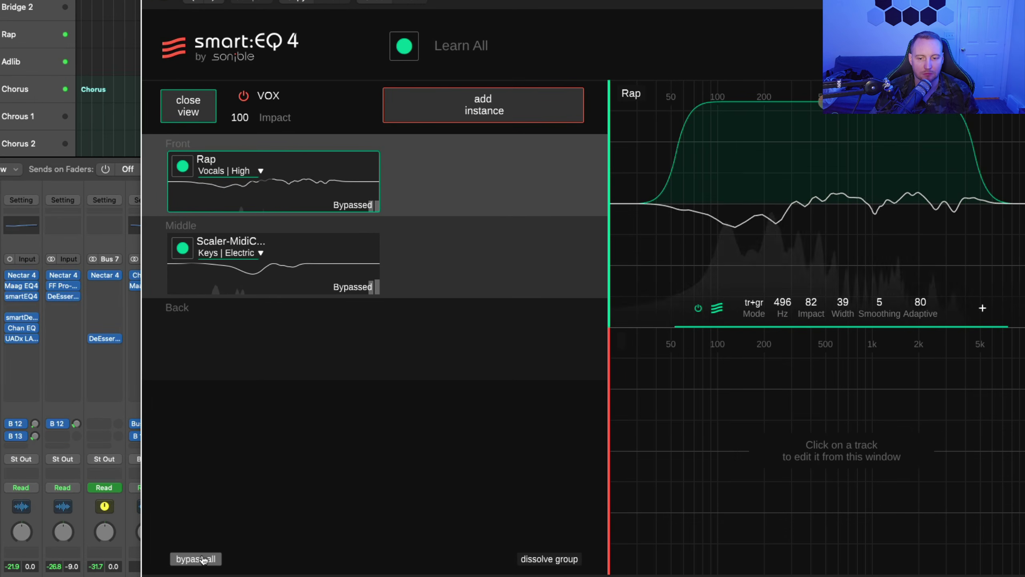
left_click(202, 559)
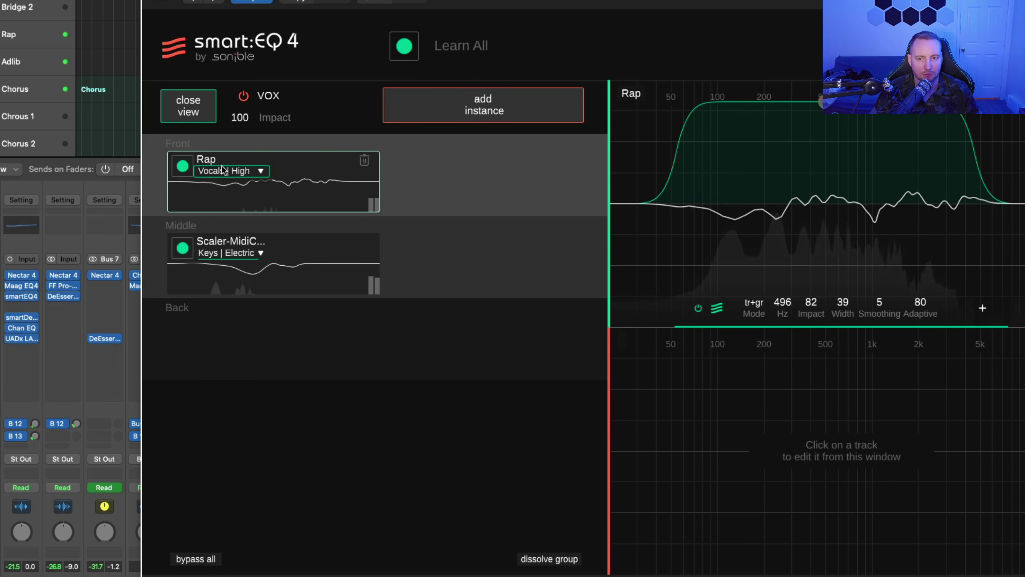
Step: Set the Rap smart filter's impact to 49 and the Scaler-MidiCapture_bip smart filter to 214 Hz with an impact of 32
left_click_drag(821, 102, 820, 143)
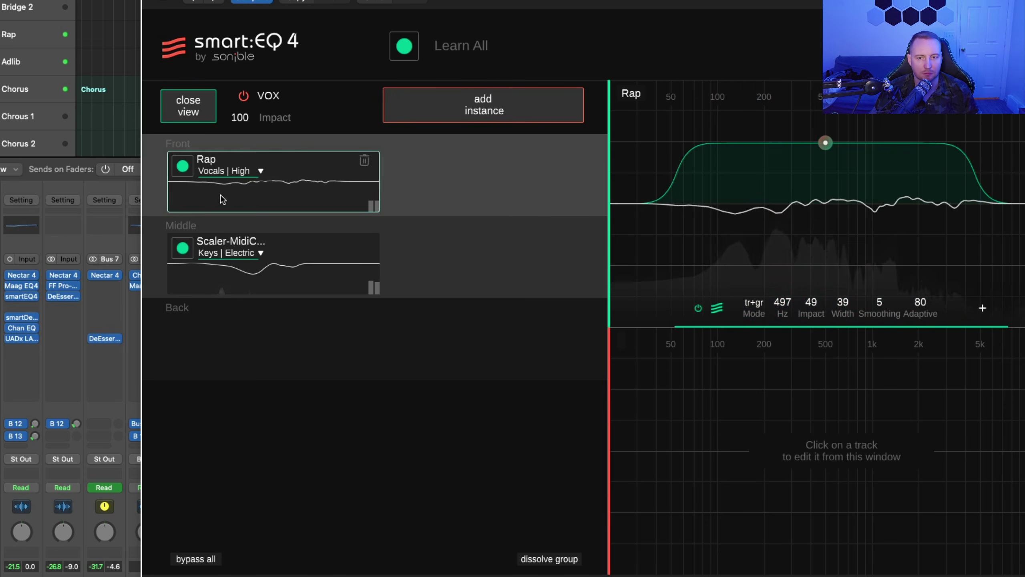
left_click(228, 253)
left_click(291, 248)
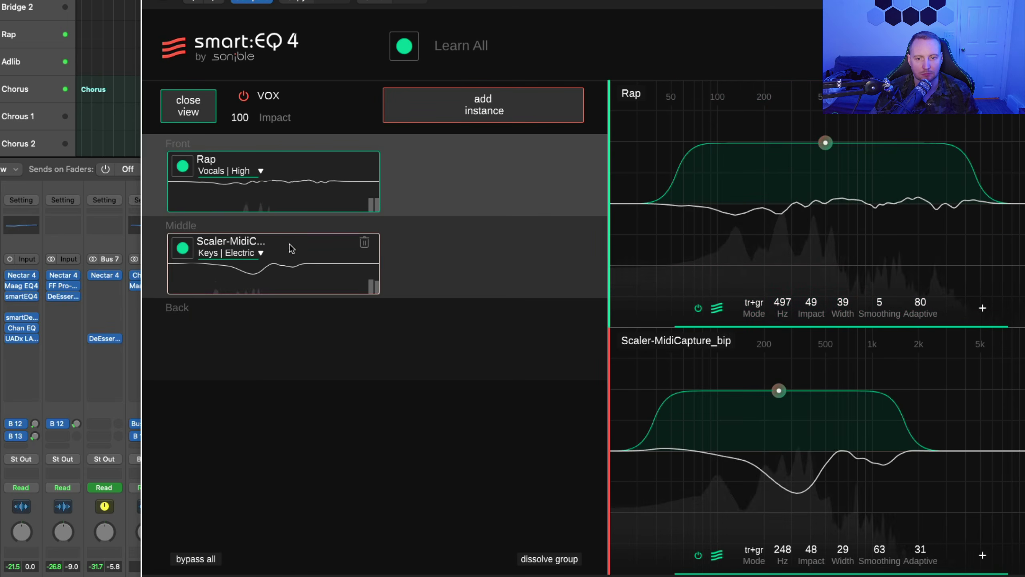
mouse_move(782, 389)
left_mouse_down()
mouse_move(802, 400)
mouse_move(770, 399)
left_mouse_up()
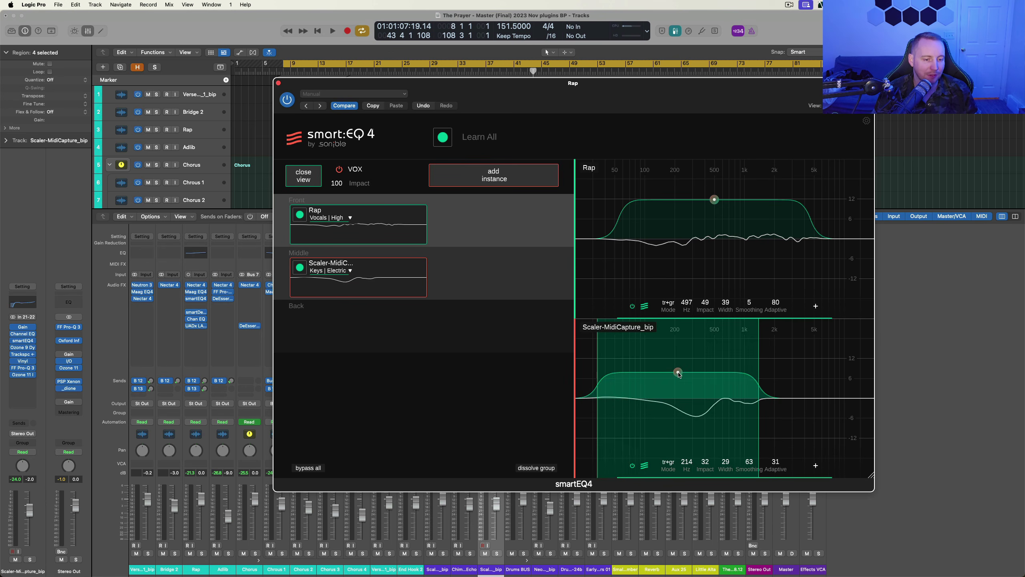
left_click_drag(678, 366, 680, 376)
left_click_drag(715, 199, 716, 204)
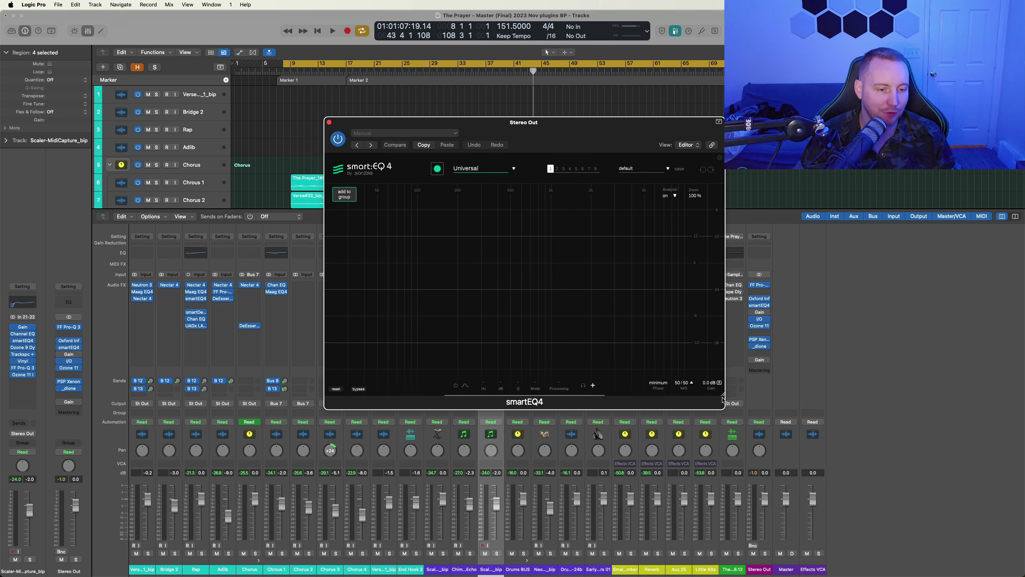
Step: Enlarge and reposition the Stereo Out smart:EQ 4 window, and view the description of its profile selector
left_click_drag(722, 395, 923, 529)
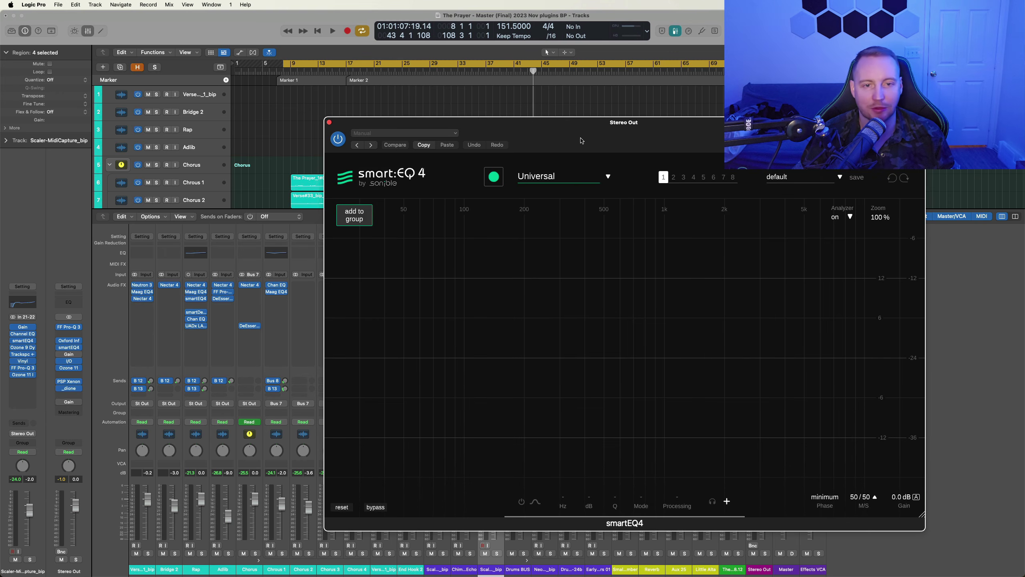
left_click_drag(580, 140, 496, 94)
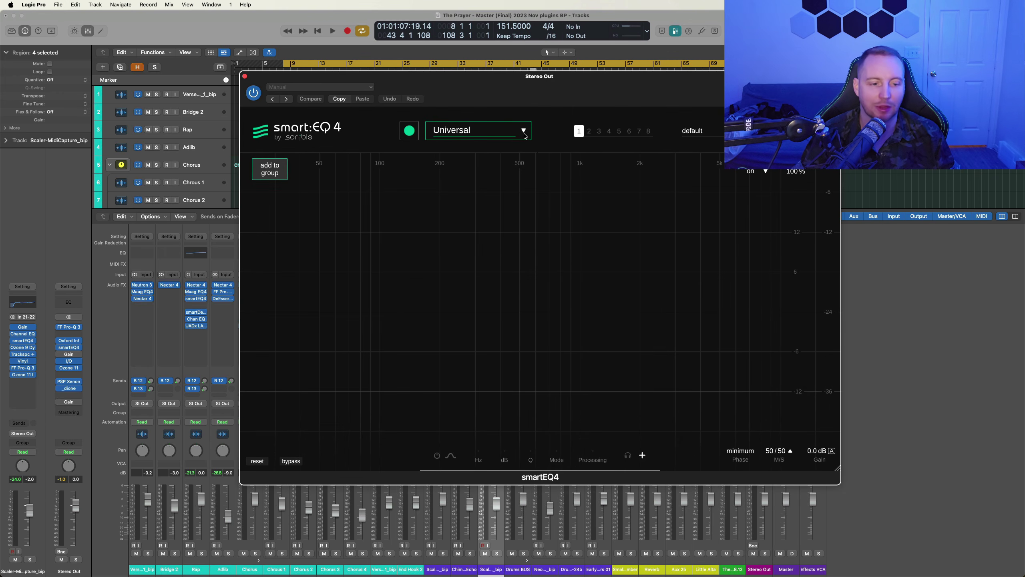
mouse_move(524, 136)
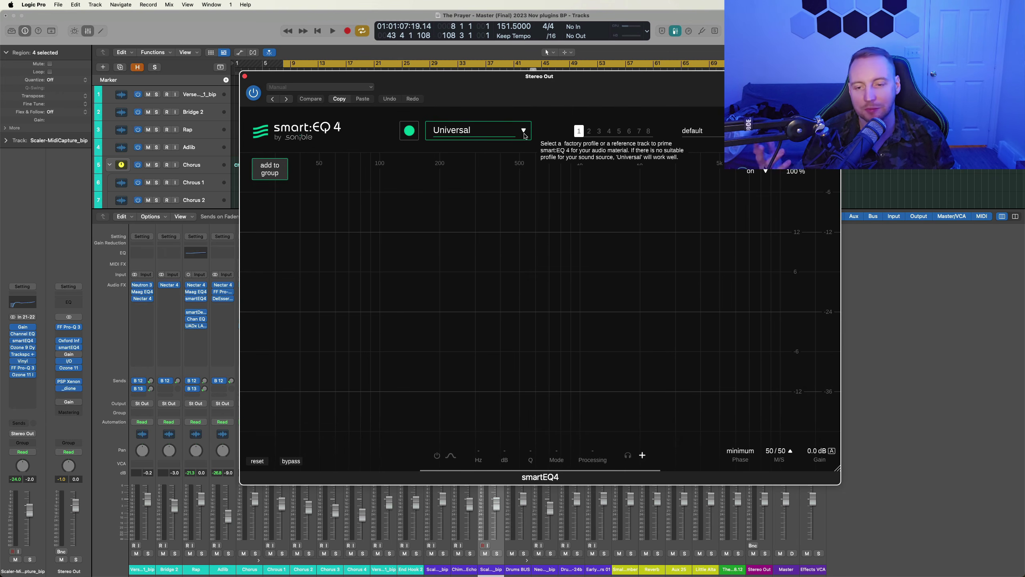